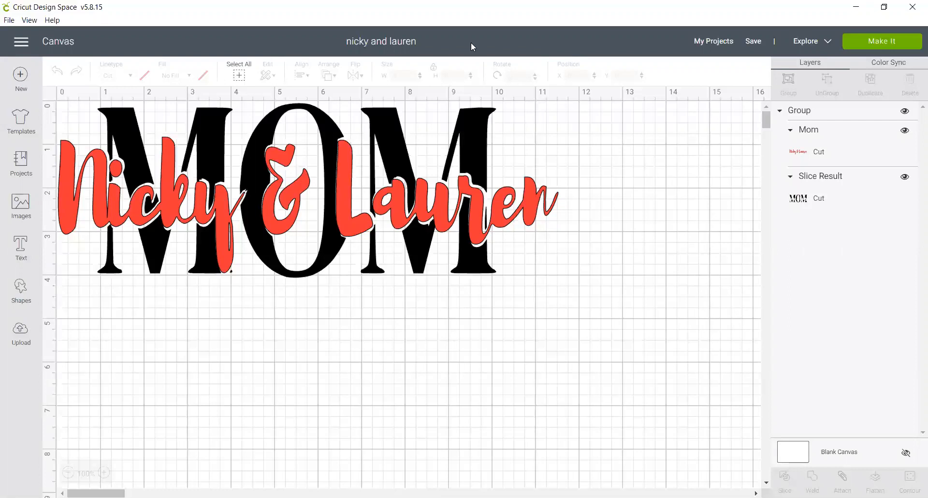
Start a new project and add a "MOM" text, enlarged to about 5.93 inches wide and placed near the canvas's upper edge
left_click(20, 78)
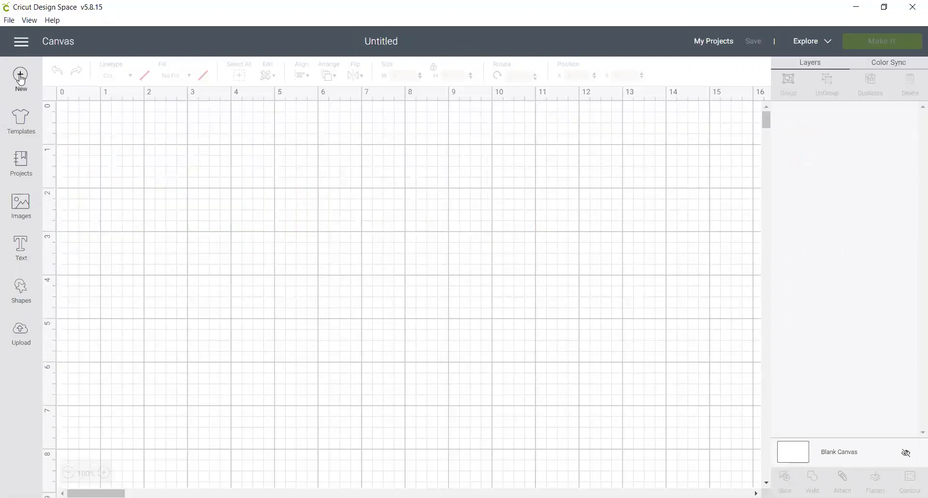
left_click(18, 249)
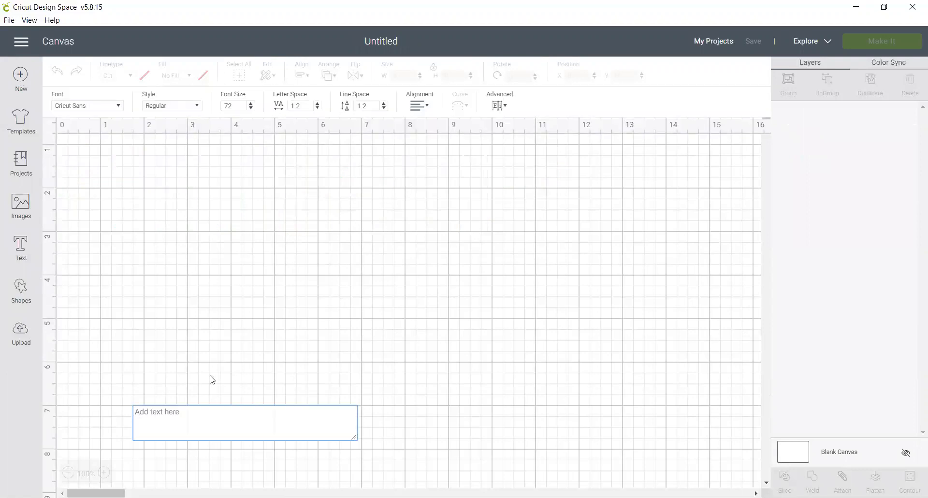
type("MOM")
left_click_drag(309, 444, 431, 483)
left_click_drag(281, 242, 296, 186)
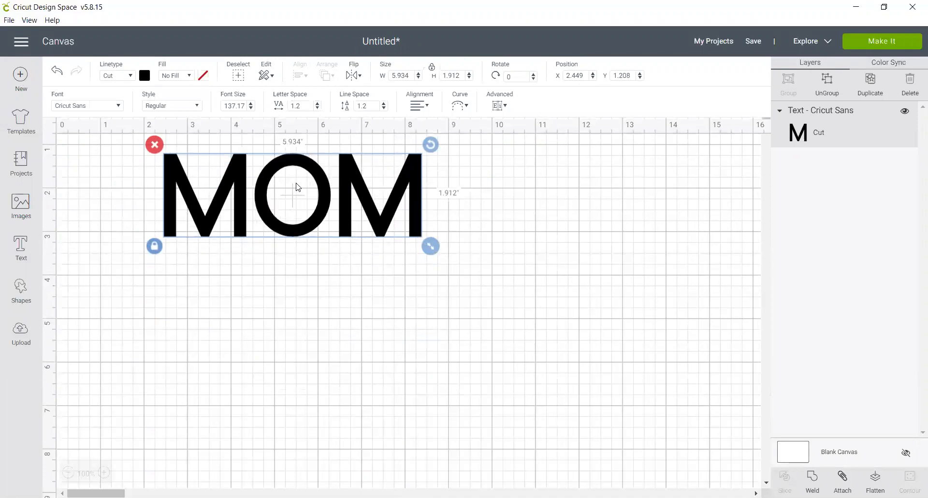
Add a second text with the two first names joined by an ampersand below MOM
left_click(20, 241)
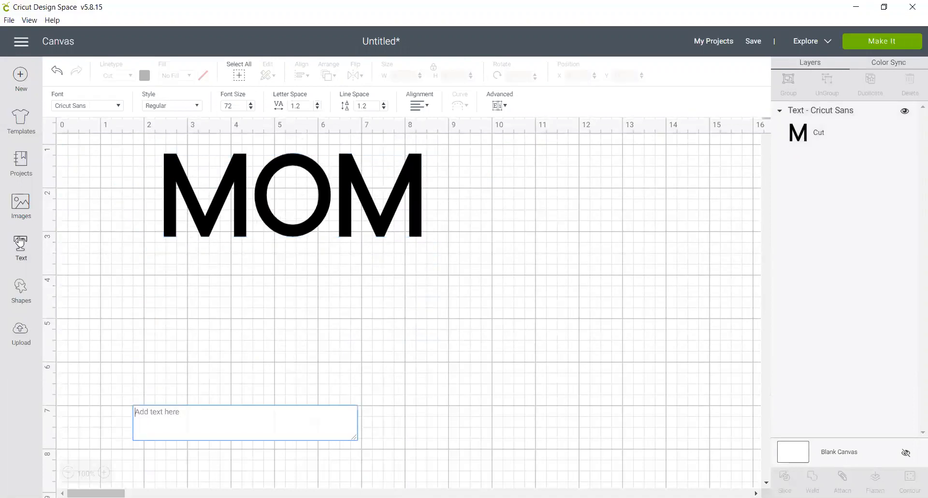
type("Nicky")
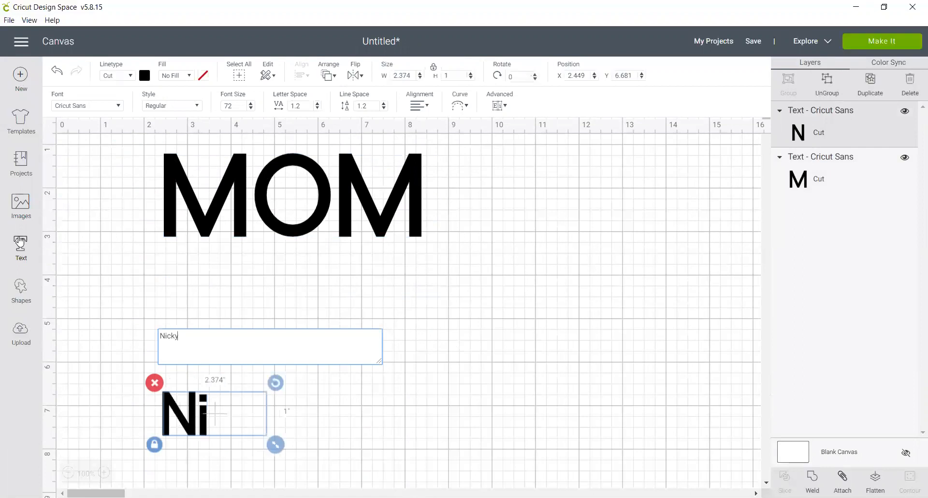
type(" & Lauren")
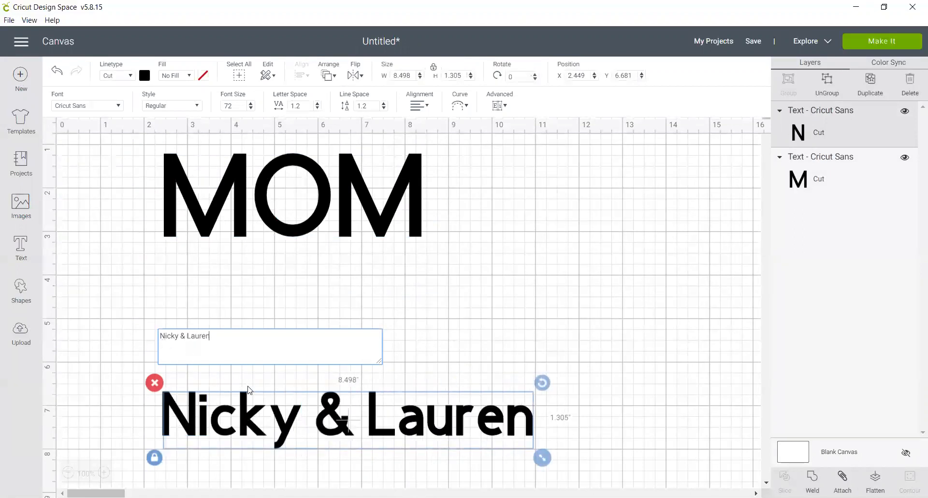
Set the names text's font to the system font Segoe Script
left_click(118, 106)
scroll(326, 247, "down", 15)
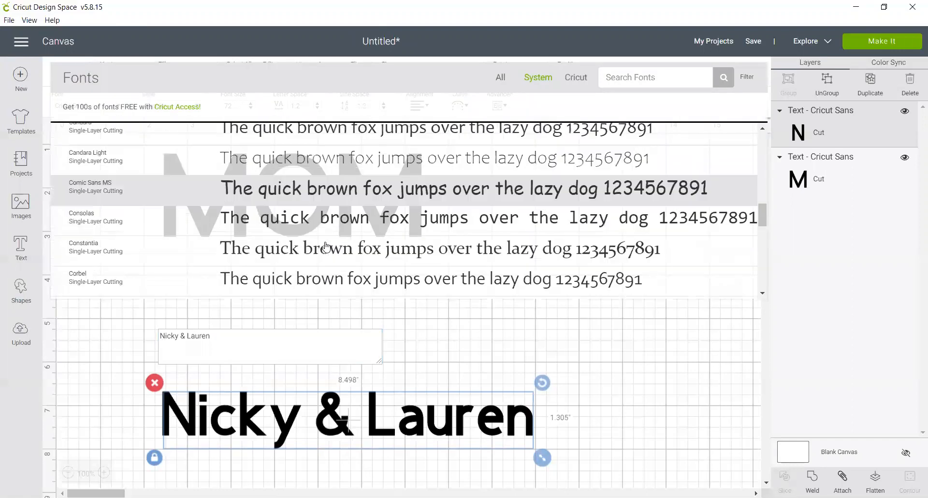
scroll(326, 247, "down", 5)
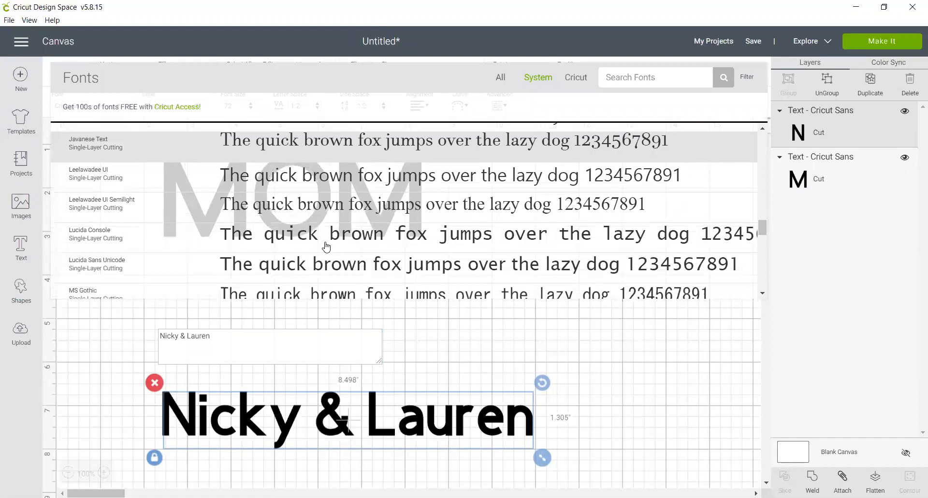
scroll(327, 246, "down", 5)
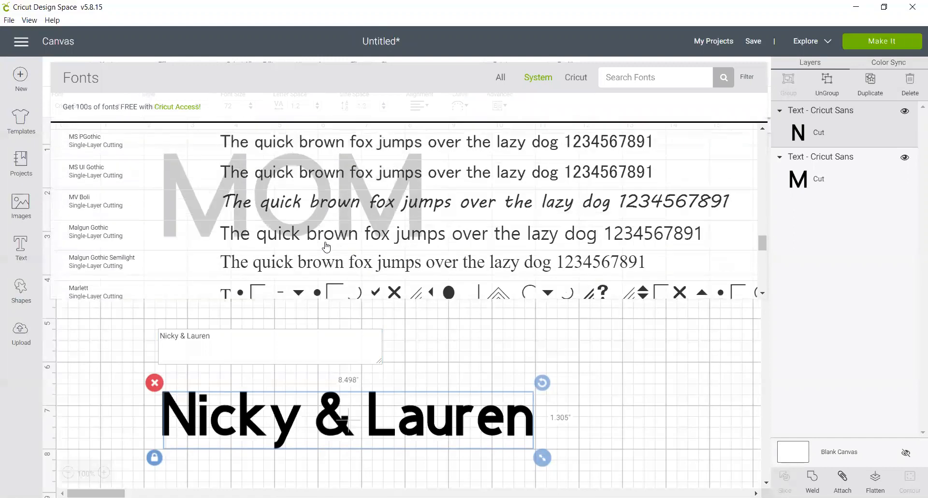
scroll(400, 230, "down", 6)
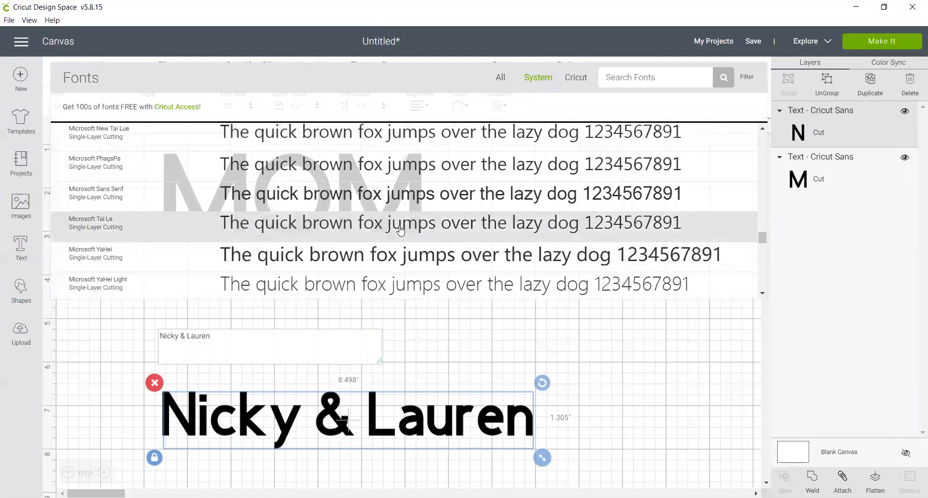
scroll(401, 230, "down", 1)
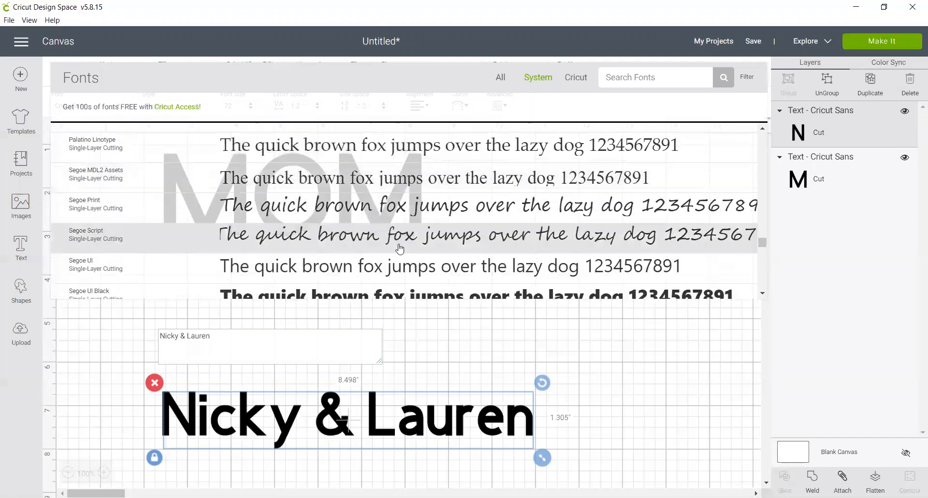
left_click(400, 232)
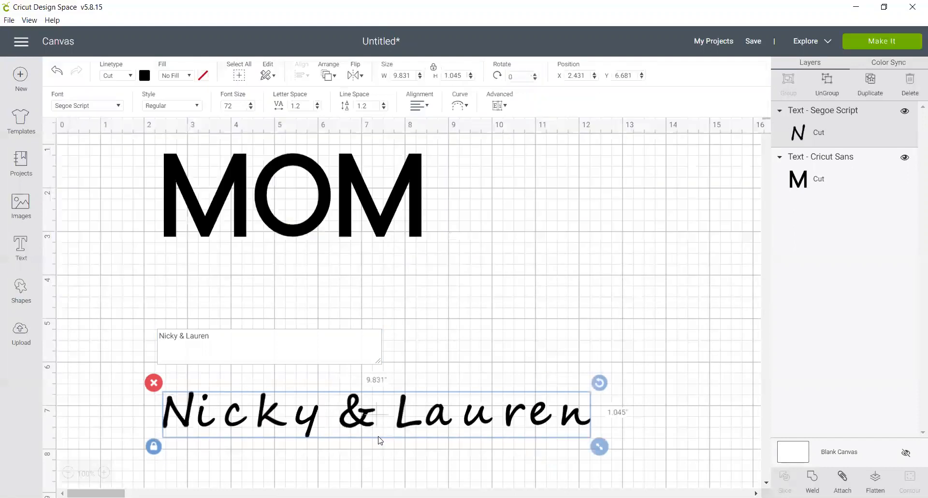
Tighten the names text's letter space to -0.1
mouse_move(396, 415)
left_mouse_down()
mouse_move(353, 235)
mouse_move(381, 408)
left_mouse_up()
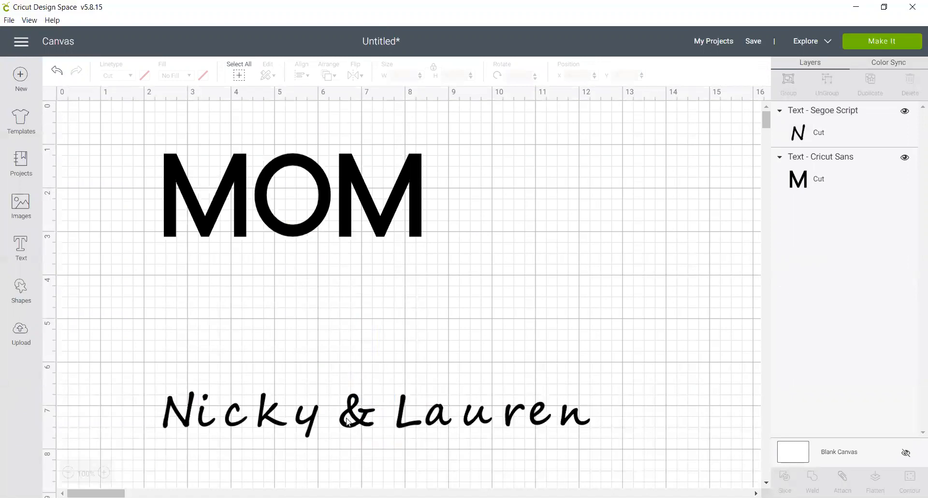
left_click(346, 417)
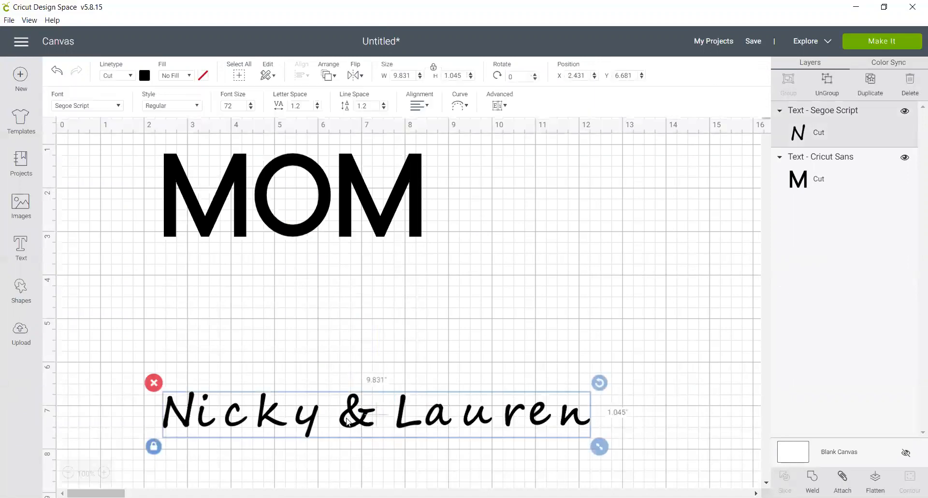
left_click(317, 108)
left_click(317, 109)
left_click(317, 108)
left_click(316, 108)
left_click(317, 109)
left_click(316, 108)
left_click(317, 108)
left_click(316, 108)
left_click(316, 108)
left_click(316, 108)
left_click(317, 108)
left_click(316, 108)
left_click(316, 108)
left_click(316, 109)
left_click(317, 108)
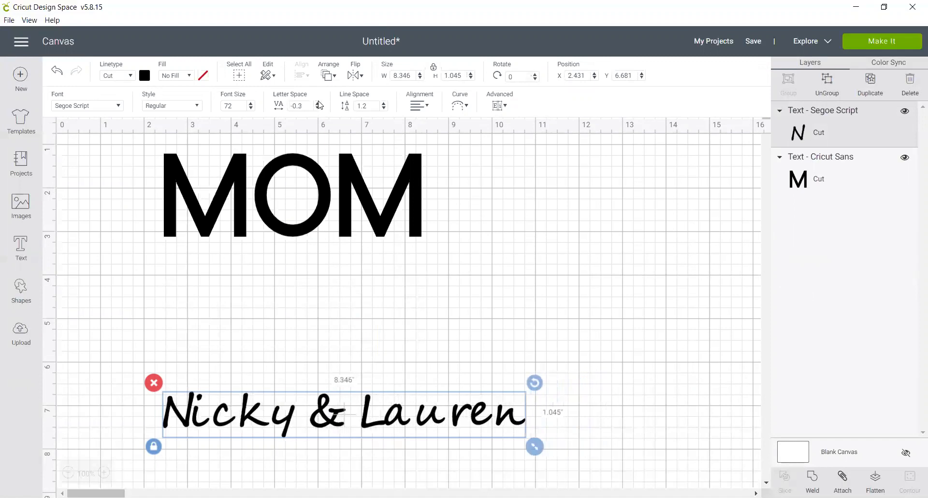
left_click(317, 108)
left_click(317, 108)
left_click(317, 108)
left_click(317, 108)
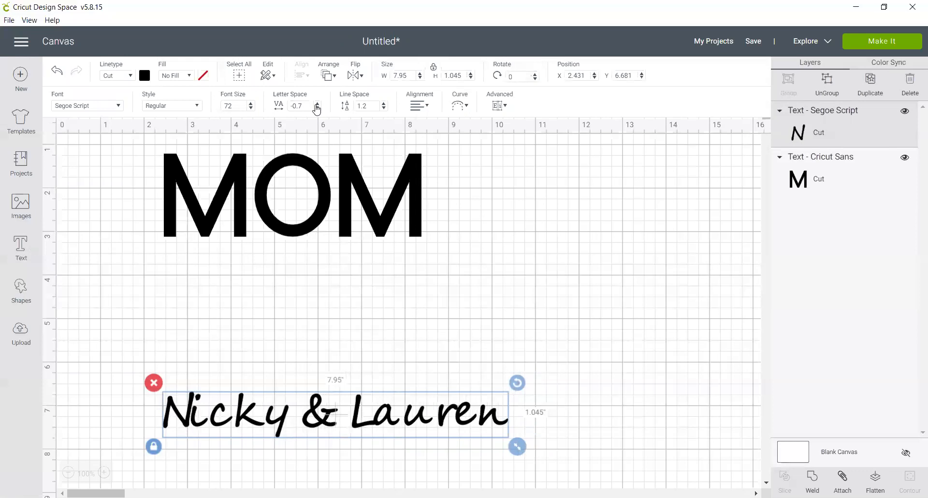
left_click(316, 103)
left_click(316, 102)
left_click(316, 103)
left_click(316, 103)
left_click(316, 103)
left_click(317, 103)
Place the names text across the middle of MOM at about X 1.431, Y 1.708 and color it red
left_click_drag(381, 423, 329, 190)
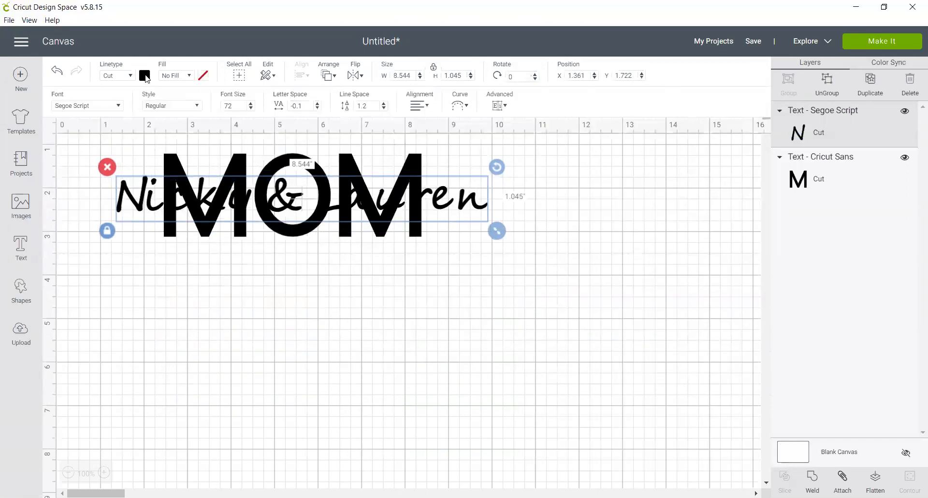
left_click(145, 75)
left_click(155, 156)
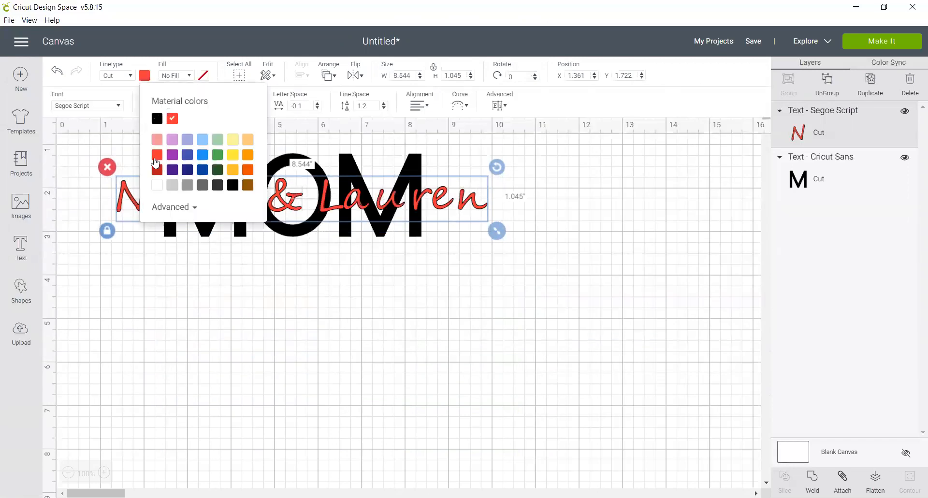
left_click(337, 383)
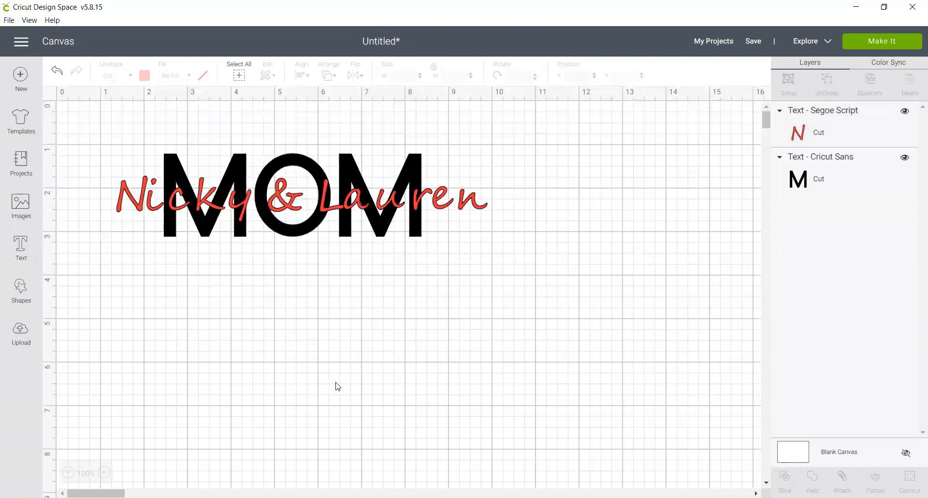
left_click(463, 212)
left_click_drag(463, 211, 466, 213)
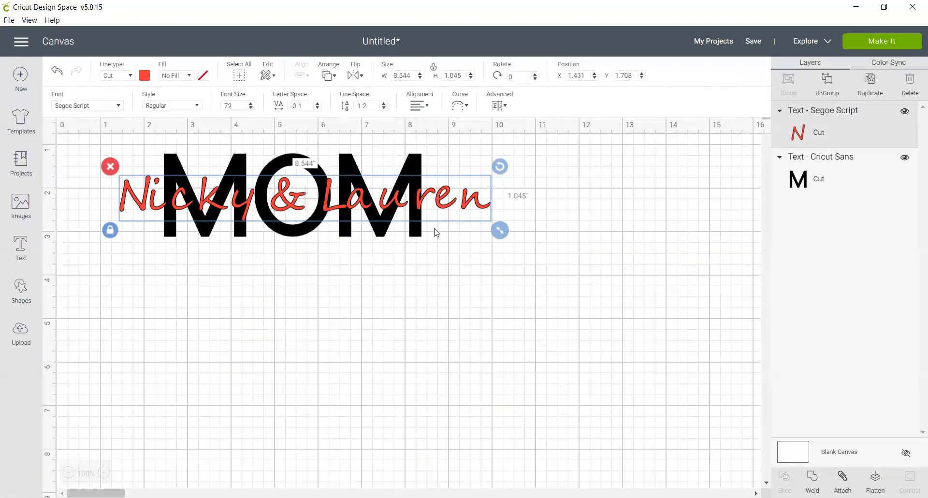
Duplicate the names text and place the copy well below MOM at about X 2.097, Y 6.319
key("ctrl+d")
left_click_drag(435, 219, 441, 402)
left_click_drag(495, 231, 500, 416)
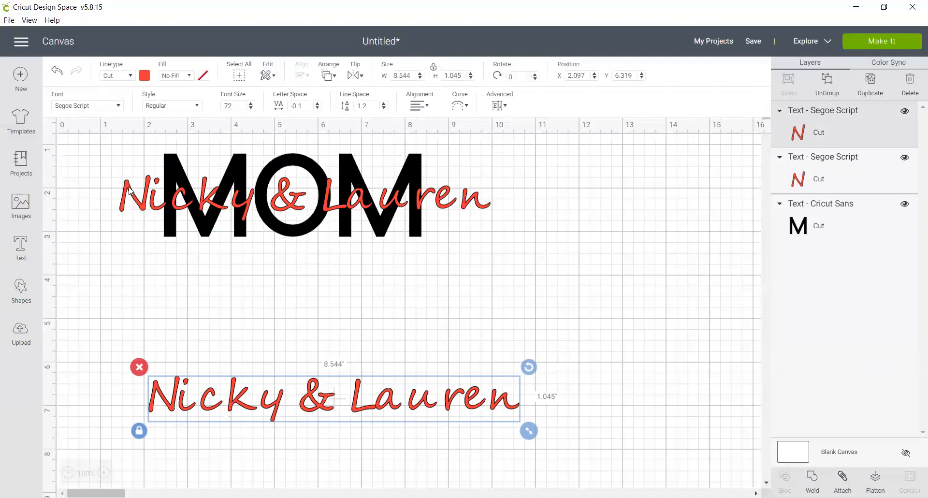
Stack two duplicates over the names on MOM, slightly offset at about X 1.403, Y 1.806 and X 1.334, Y 1.75
left_click(463, 199)
left_click(467, 202)
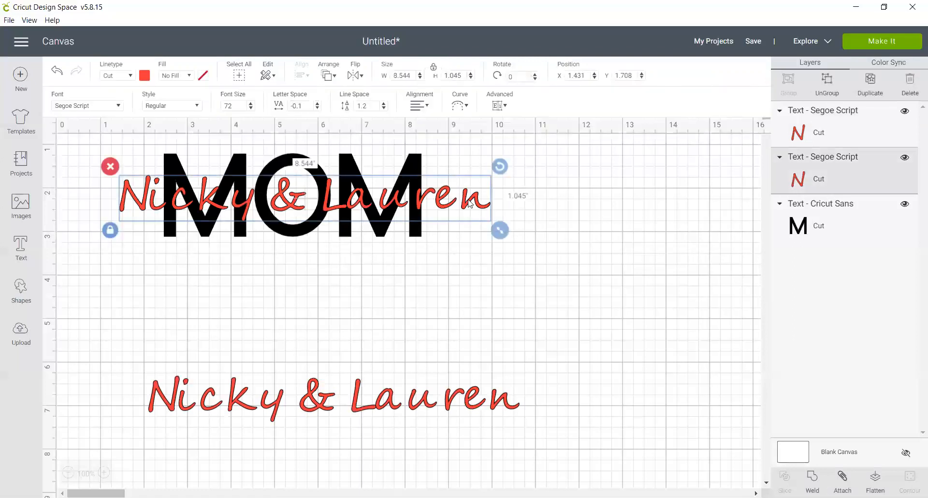
key("ctrl+d")
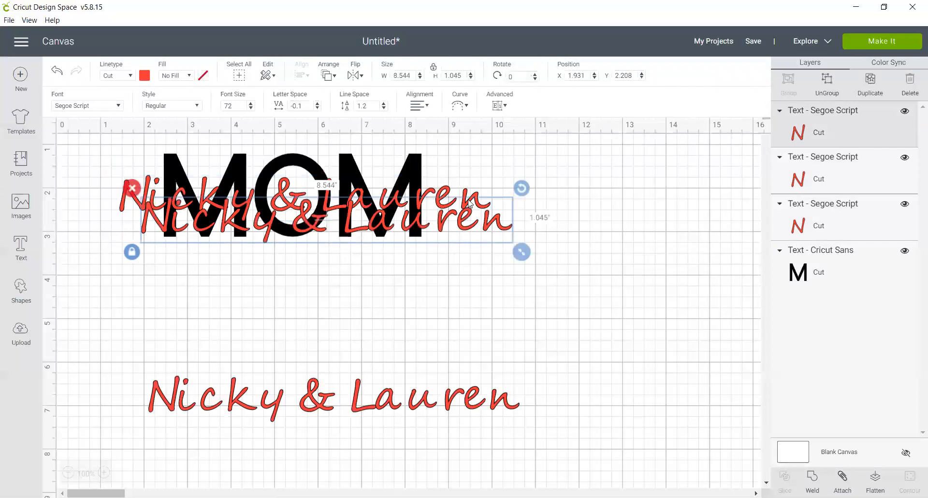
left_click_drag(461, 222, 444, 209)
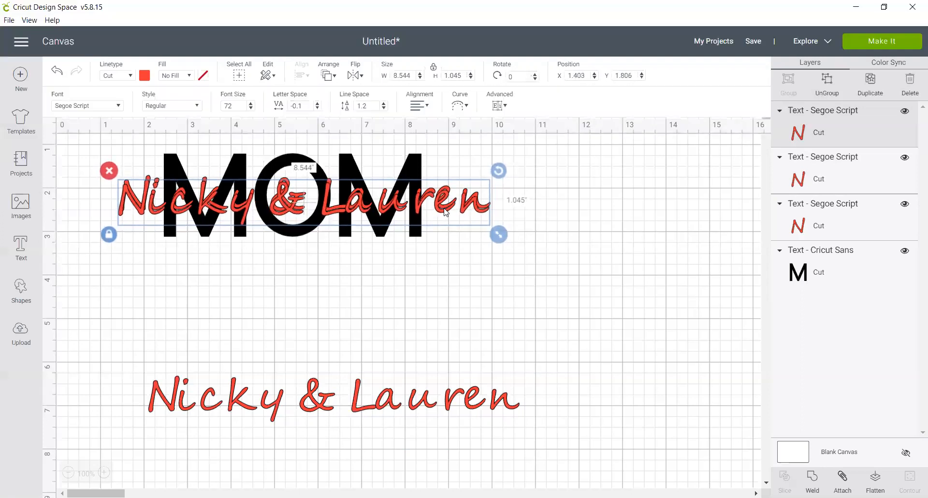
key("ctrl+d")
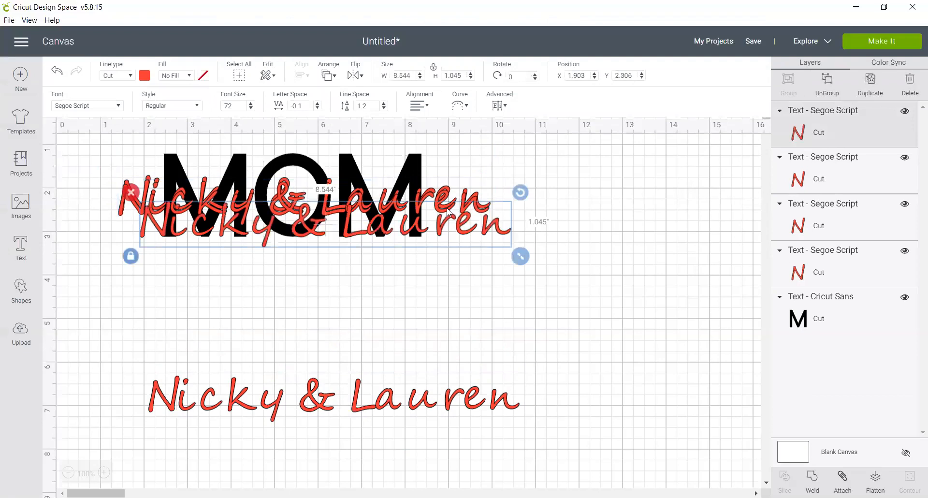
left_click_drag(458, 227, 444, 211)
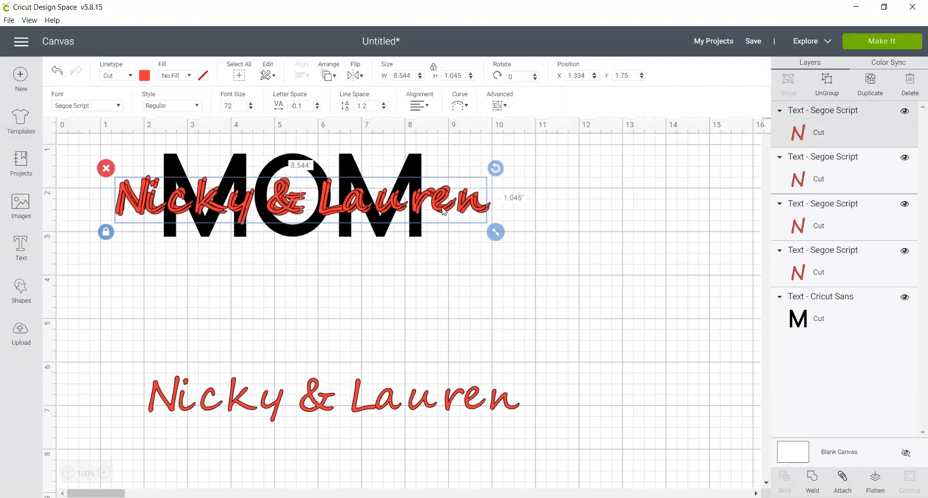
Add two more offset copies of the names over MOM, at about X 1.375, Y 1.667 and X 1.445, Y 1.694
key("ctrl+v")
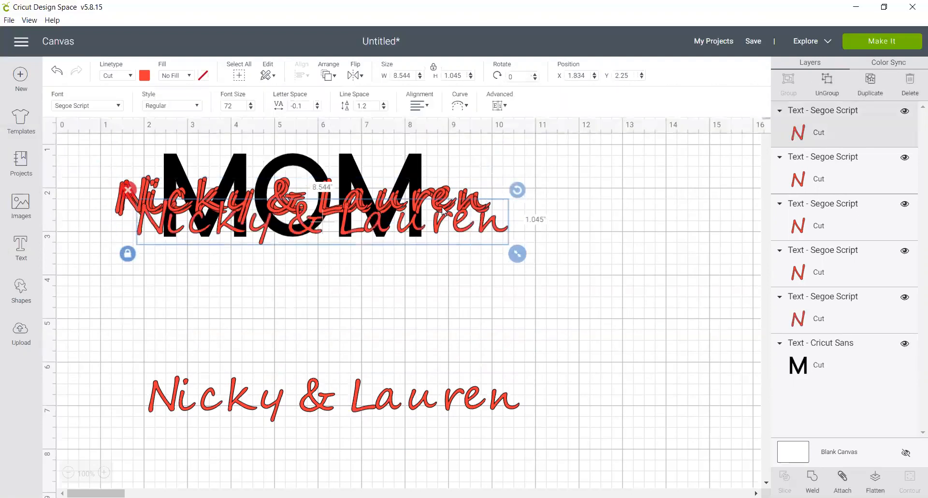
left_click_drag(405, 201, 404, 196)
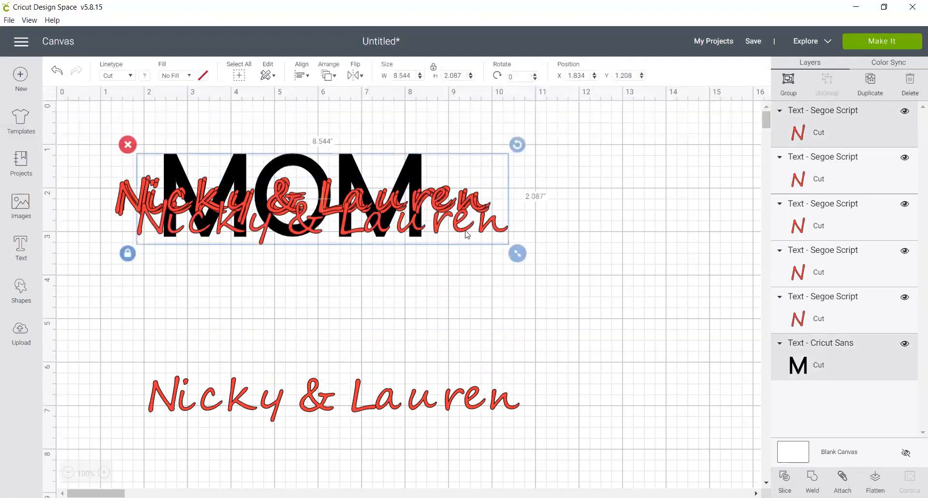
left_click_drag(469, 228, 462, 203)
key("ctrl+z")
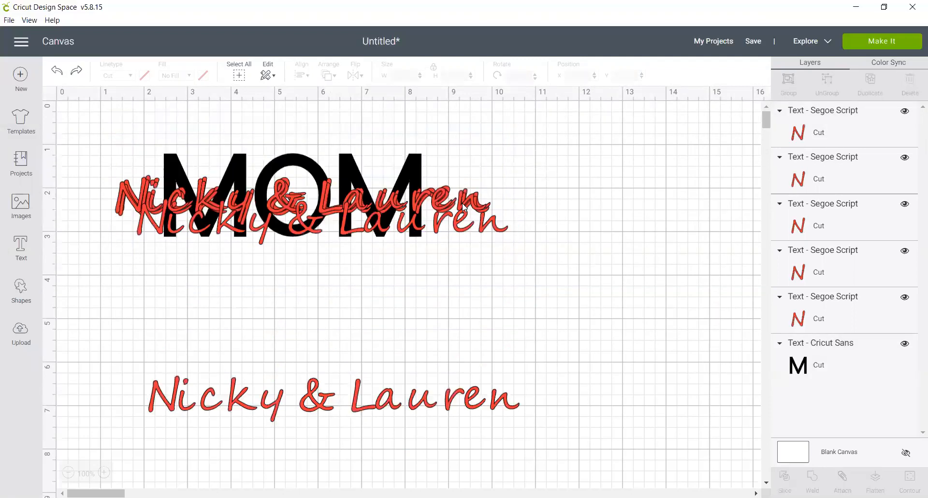
left_click(505, 228)
left_click_drag(496, 234, 475, 208)
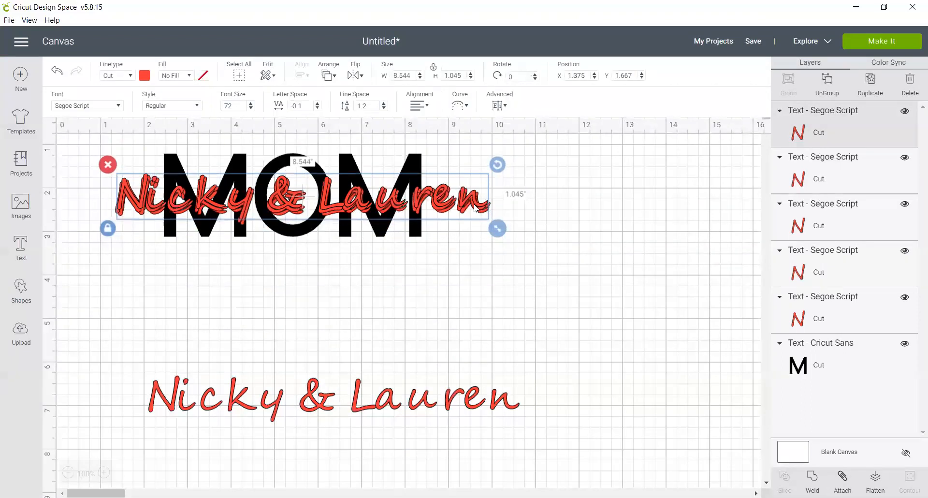
key("ctrl+d")
left_click_drag(487, 226, 468, 209)
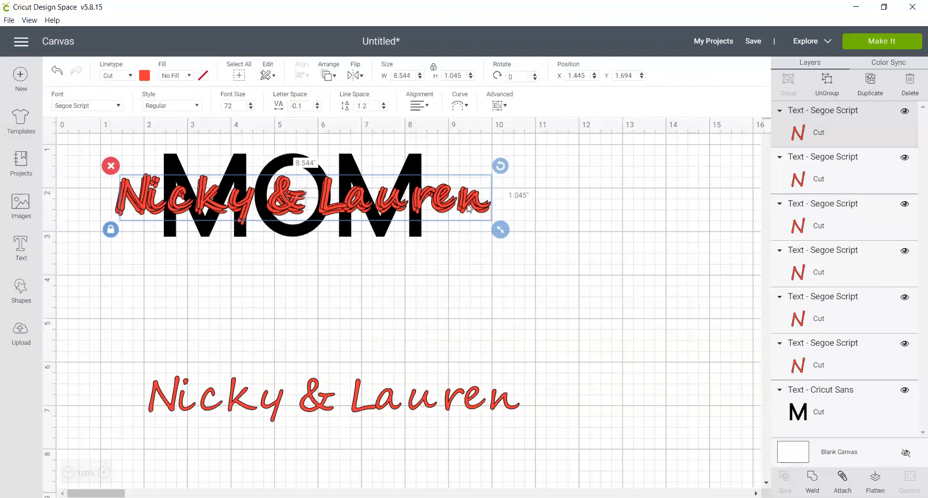
Weld the five overlapping names texts on MOM into one shape, leaving out the separate lower copy
left_click(472, 265)
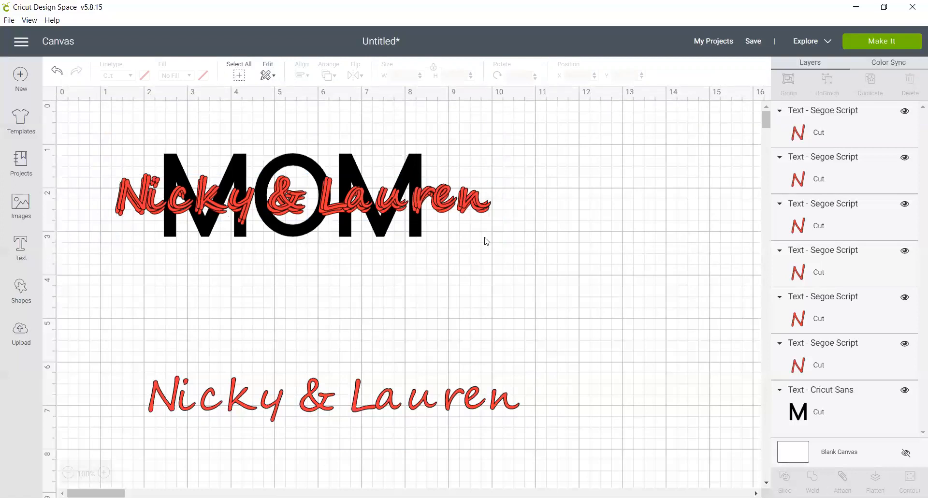
left_click_drag(543, 240, 440, 123)
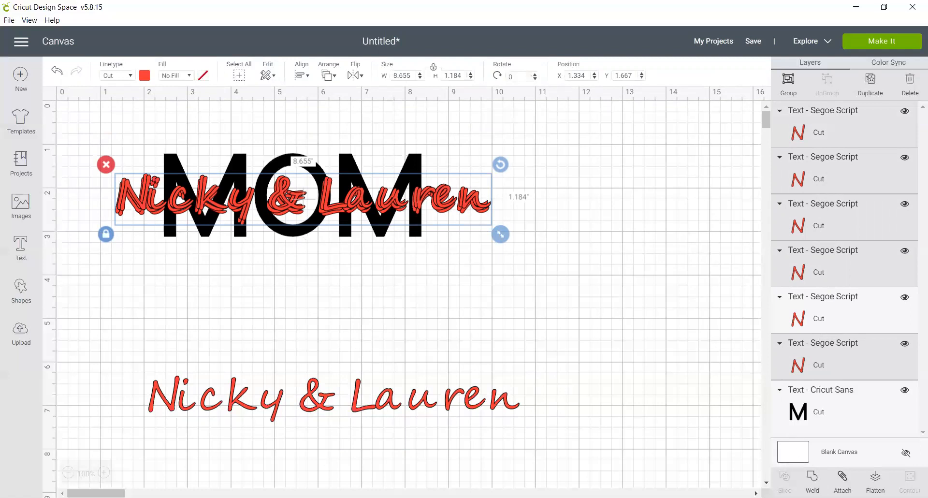
left_click(812, 479)
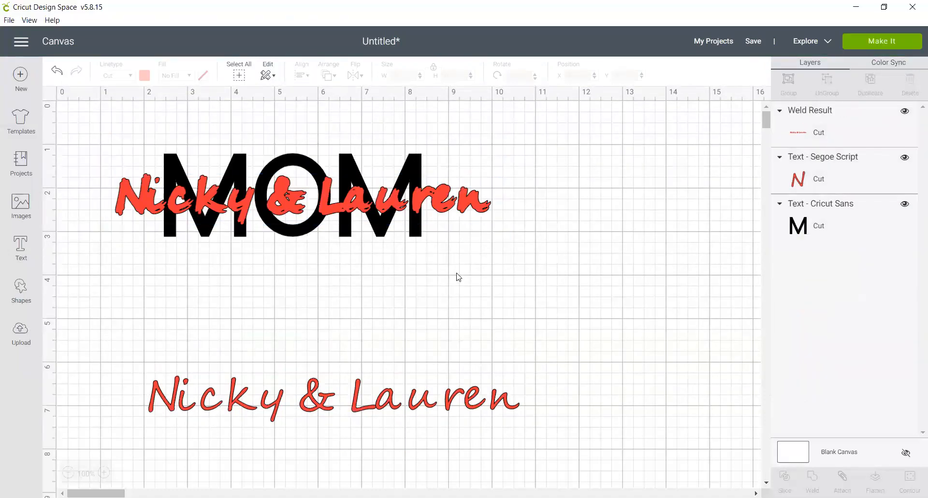
Slice the welded names shape out of MOM and move the cut MOM piece away to about X 6.935, Y 3.431
left_click_drag(520, 253, 85, 134)
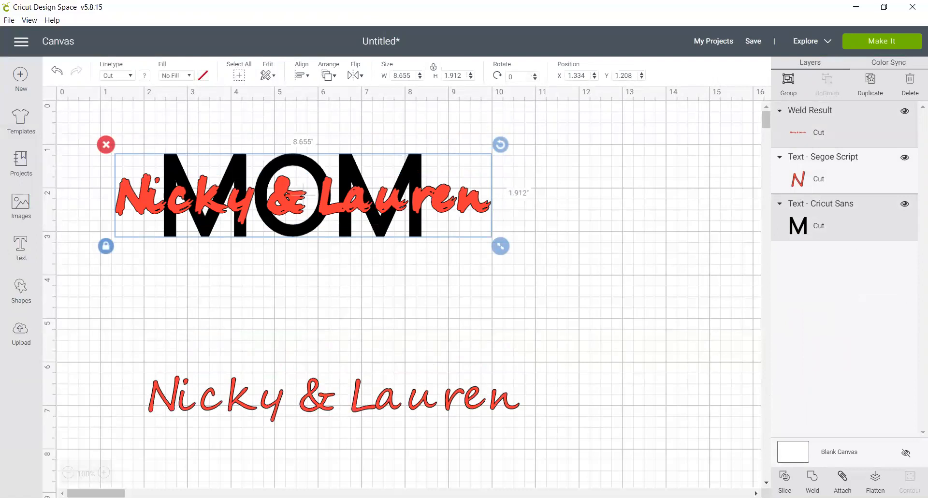
left_click(786, 476)
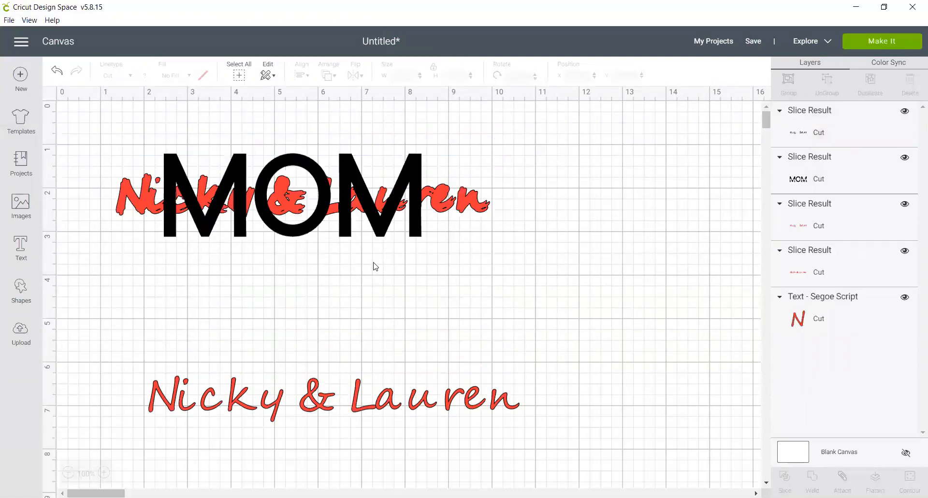
left_click_drag(385, 234, 591, 356)
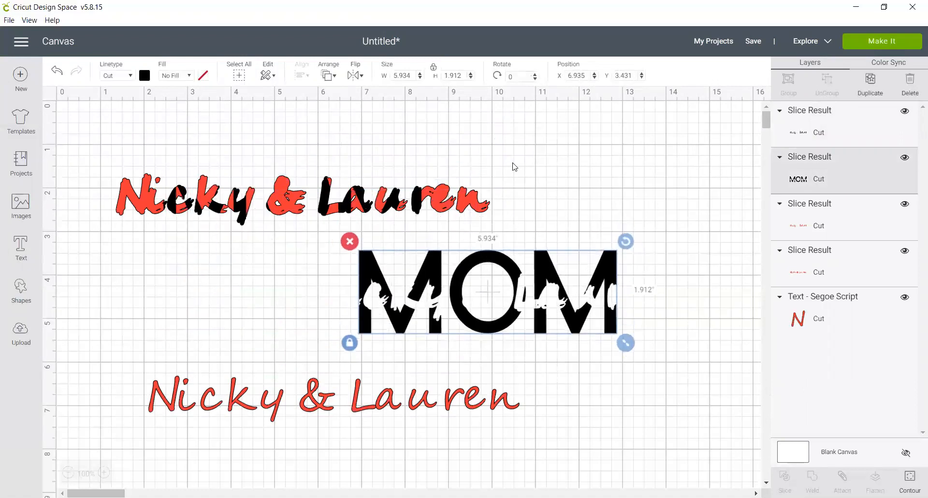
Delete the leftover red and black slice pieces of the names, keeping the cut MOM and the separate names text
left_click(526, 158)
left_click_drag(547, 140, 94, 240)
key("Delete")
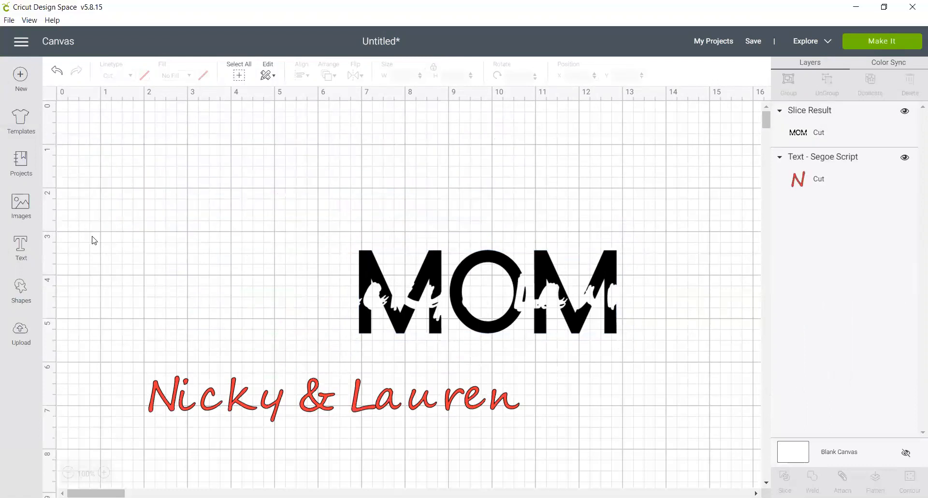
Place the cut MOM at about X 3.172, Y 1.222 and fit the names text into its cutout at about X 2.07, Y 1.708
left_click_drag(527, 300, 358, 199)
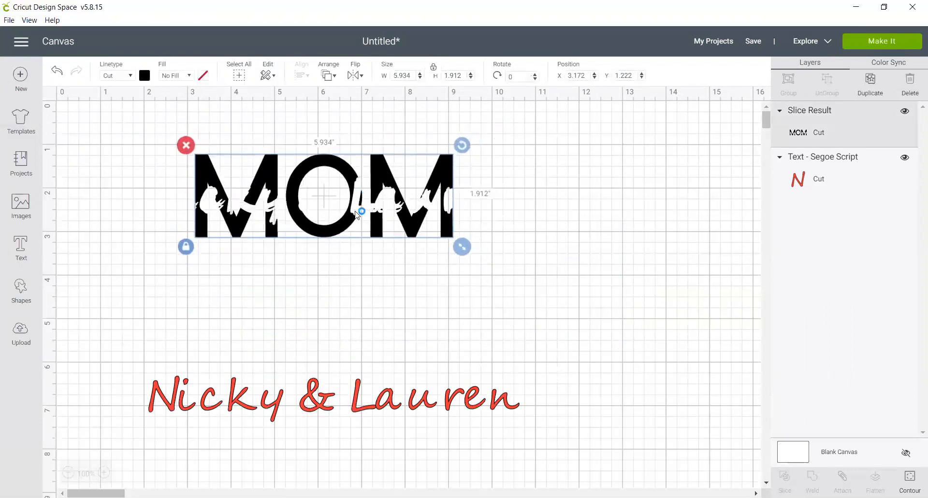
left_click(354, 393)
left_click(364, 406)
left_click_drag(365, 405, 361, 187)
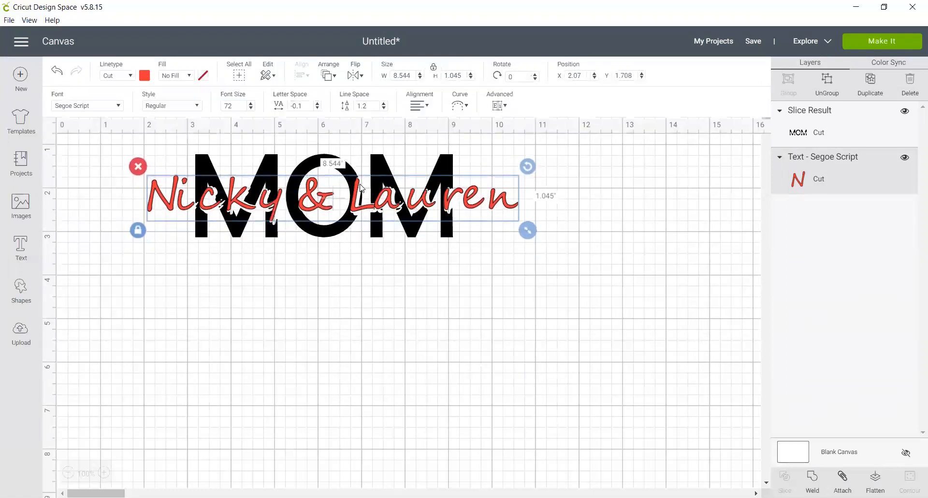
left_click(338, 328)
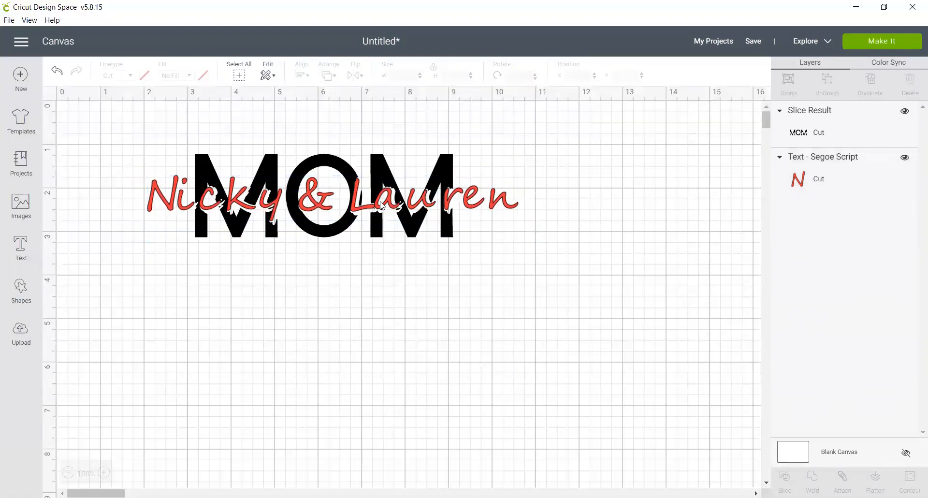